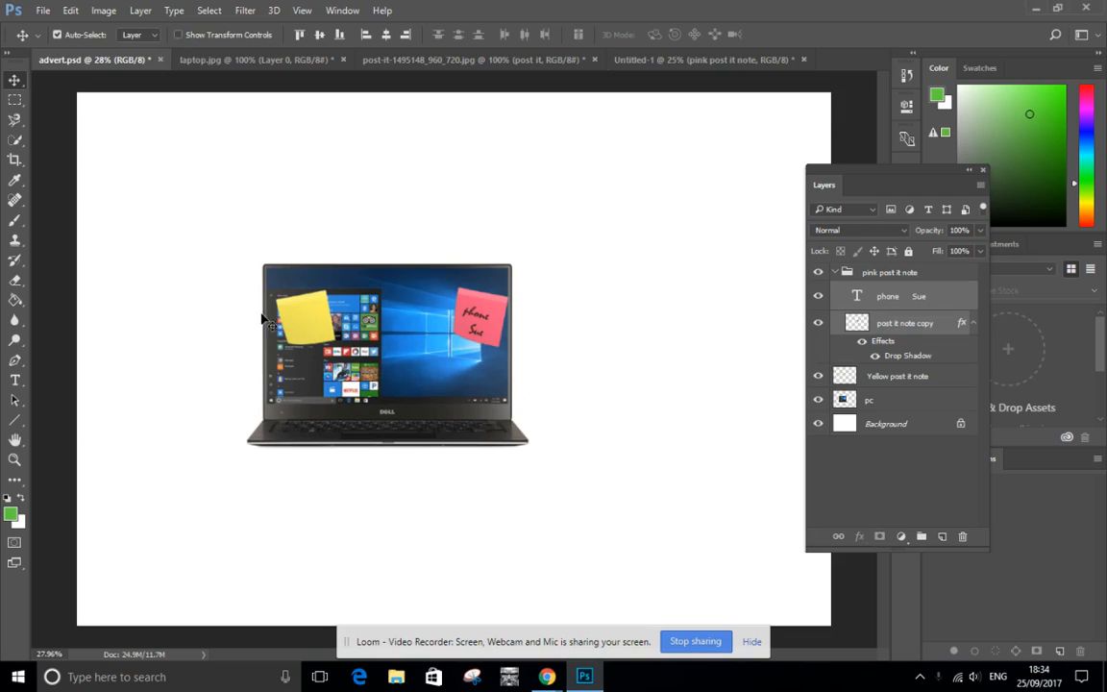
Switch to the Untitled-1 document containing the laptop and the two blank post-it notes.
click(700, 62)
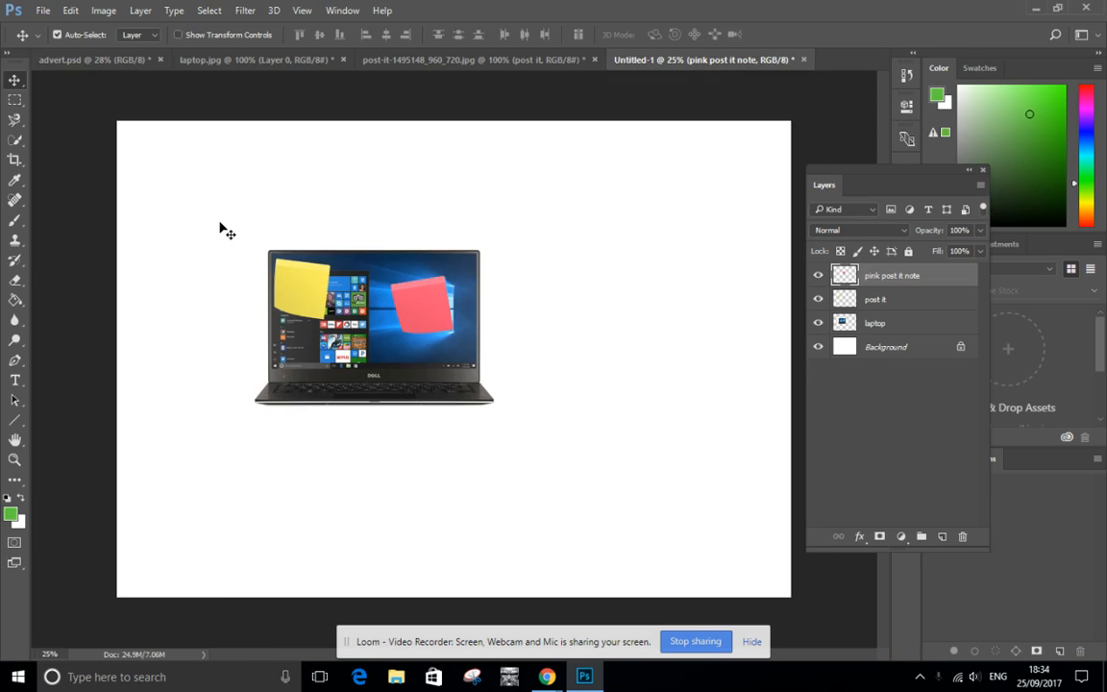
Add the text "a new text box" on the blank canvas above and to the right of the laptop.
click(16, 380)
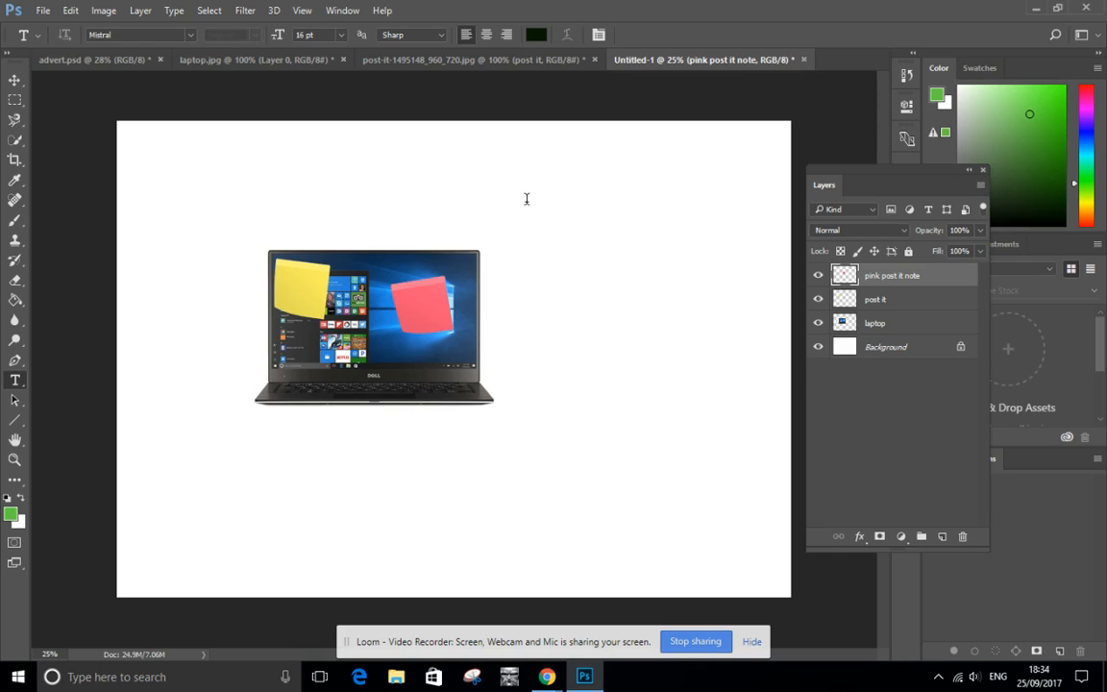
click(527, 199)
text(is me)
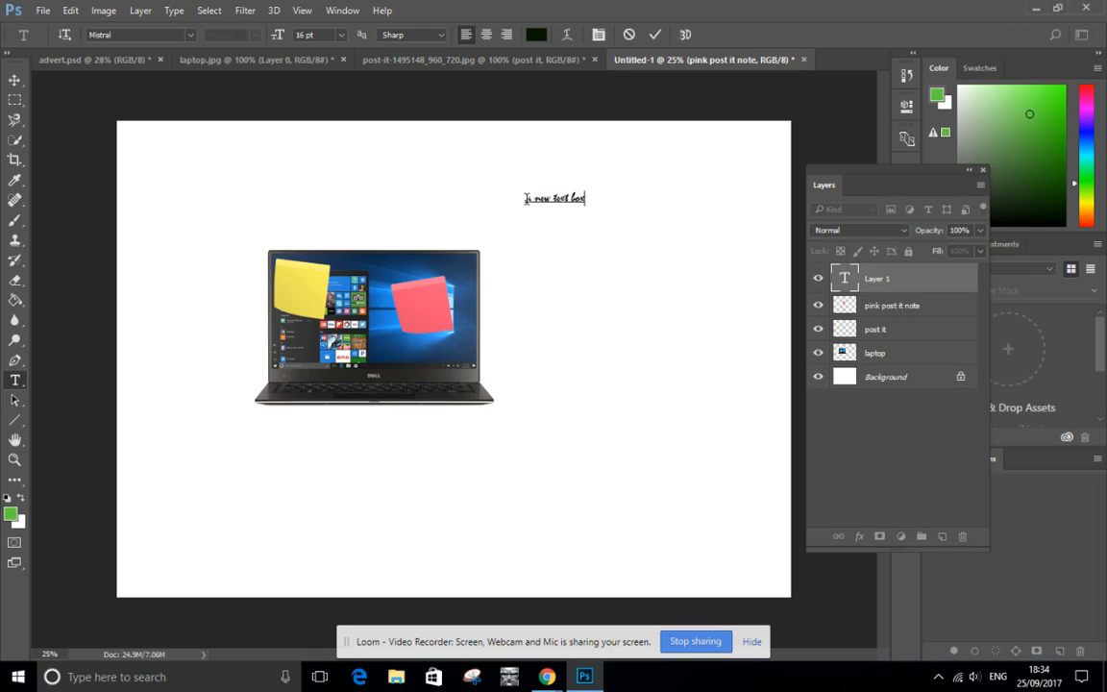
Set the font of the "a new text box" text to Agency FB and its size to 36 pt.
drag(526, 199, 678, 176)
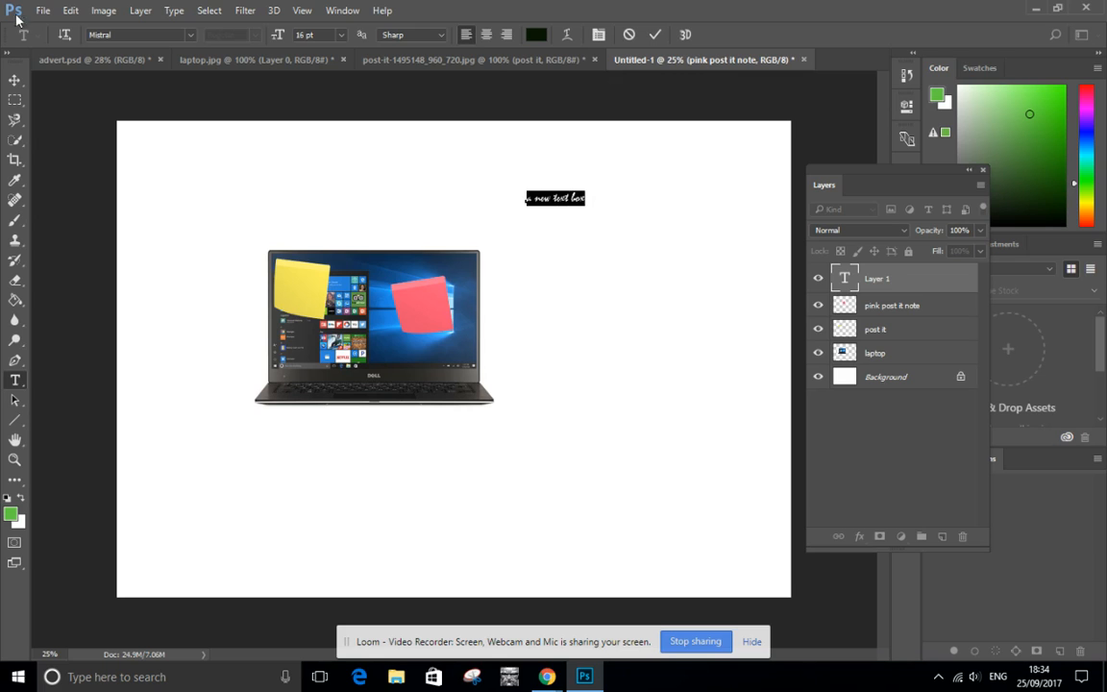
click(191, 36)
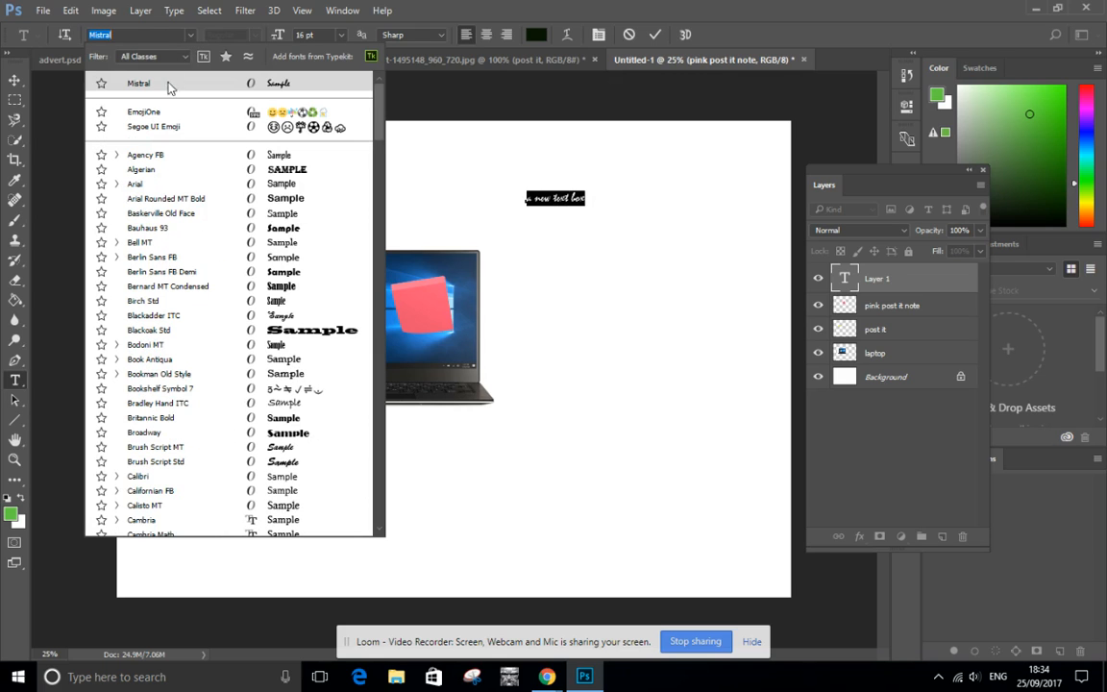
click(168, 155)
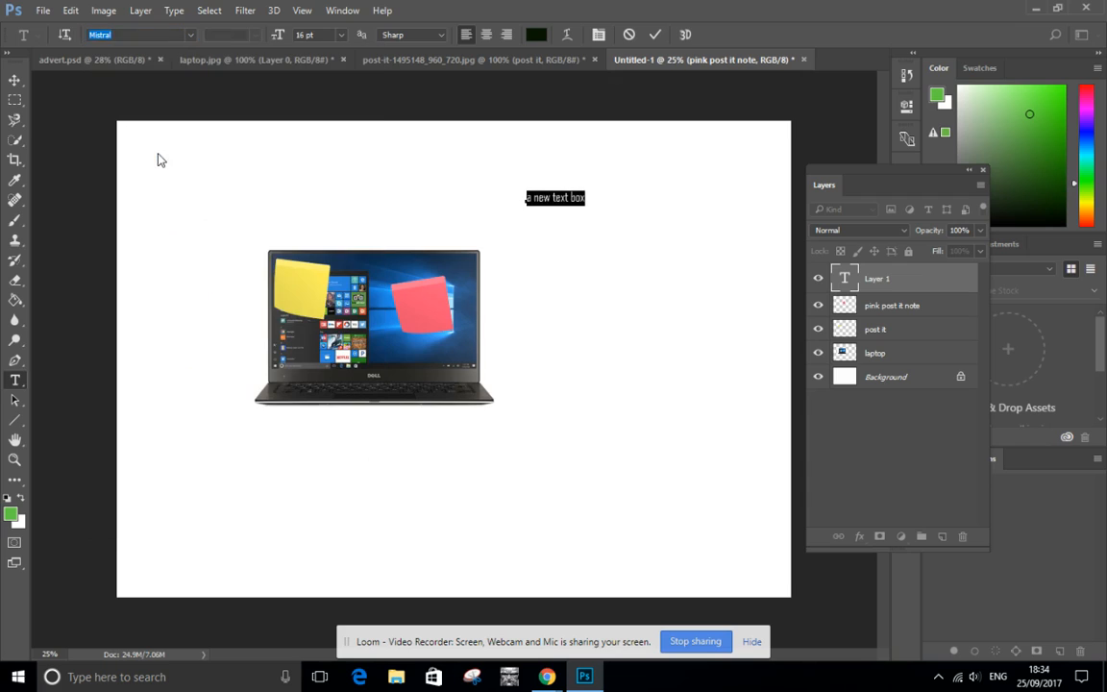
click(340, 35)
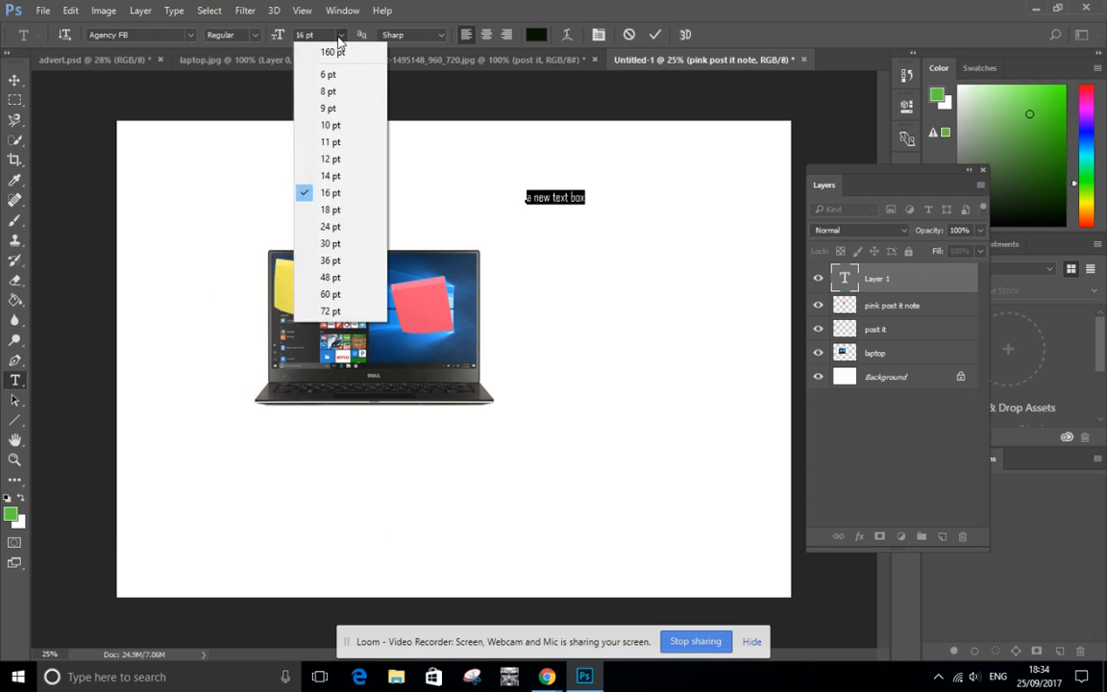
click(317, 261)
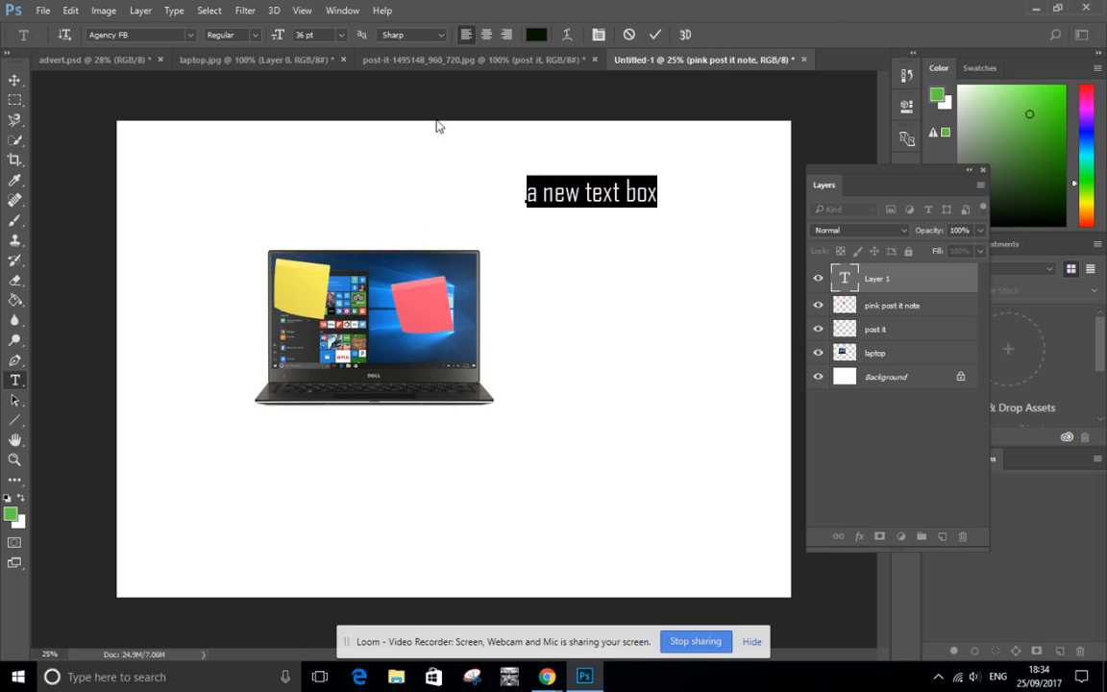
Try centre and right alignment on the "a new text box" text, finishing with left alignment.
click(487, 37)
click(507, 38)
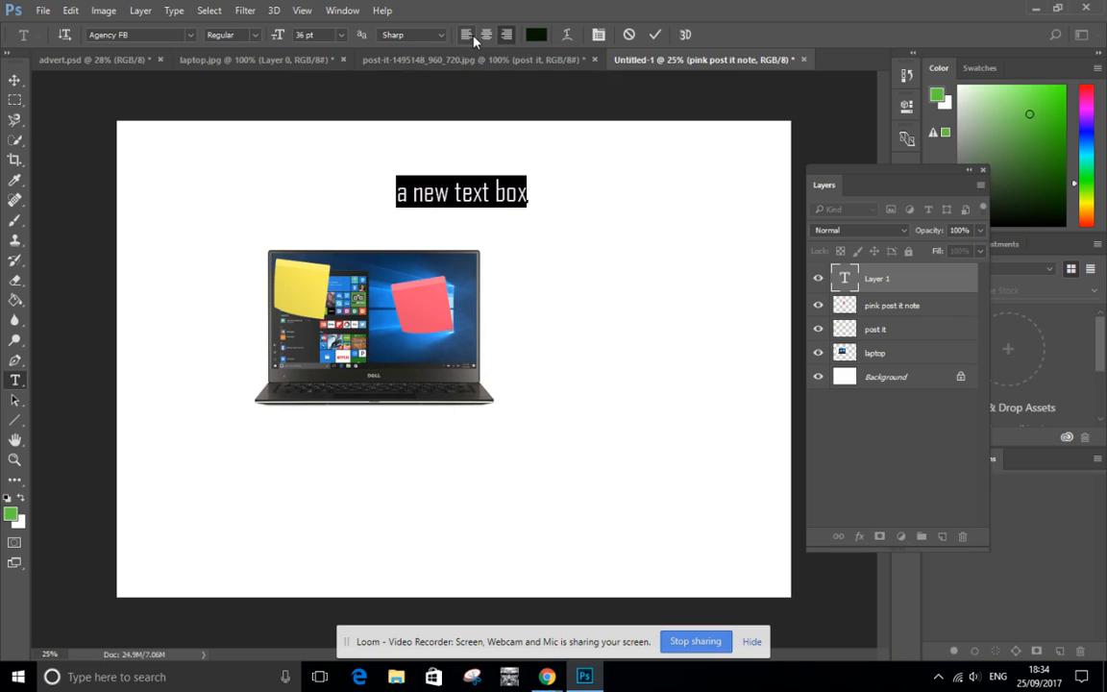
click(468, 35)
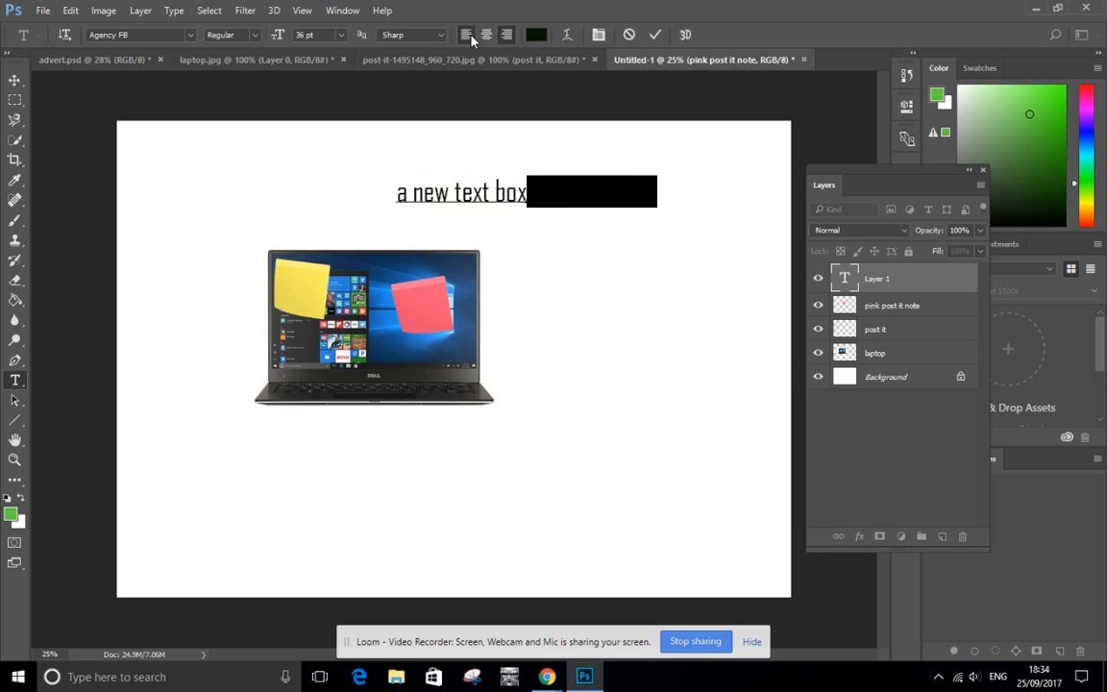
Warp the "a new text box" text with the horizontal Arc style at +50% bend and commit the text edit.
click(567, 37)
drag(506, 153, 239, 119)
click(306, 146)
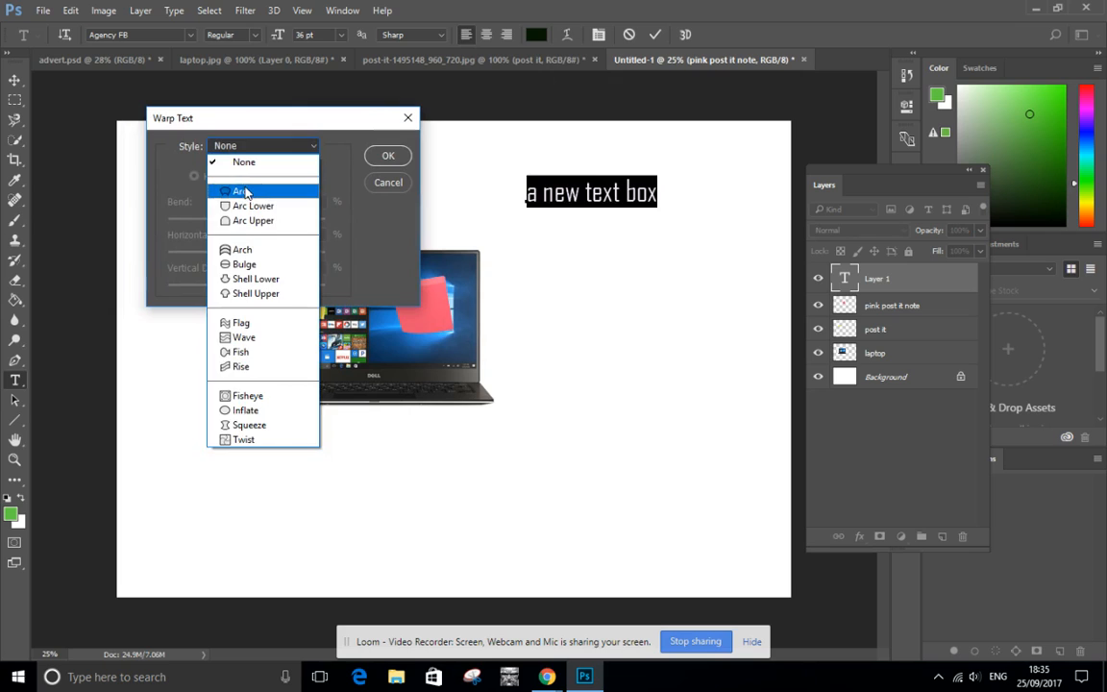
click(242, 191)
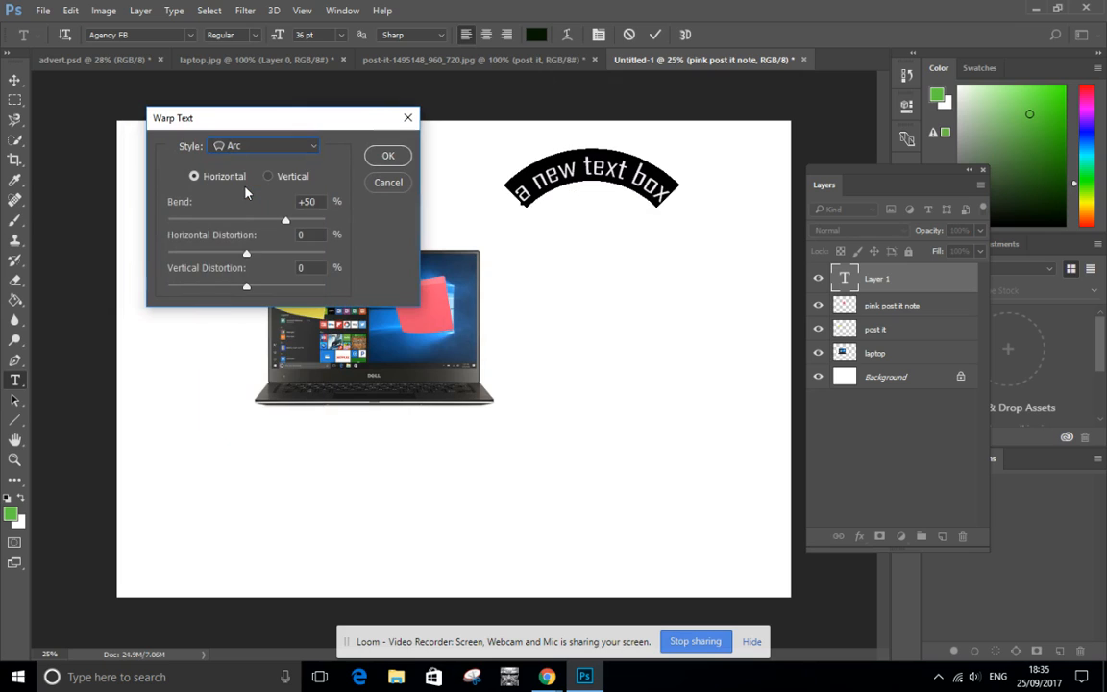
click(388, 154)
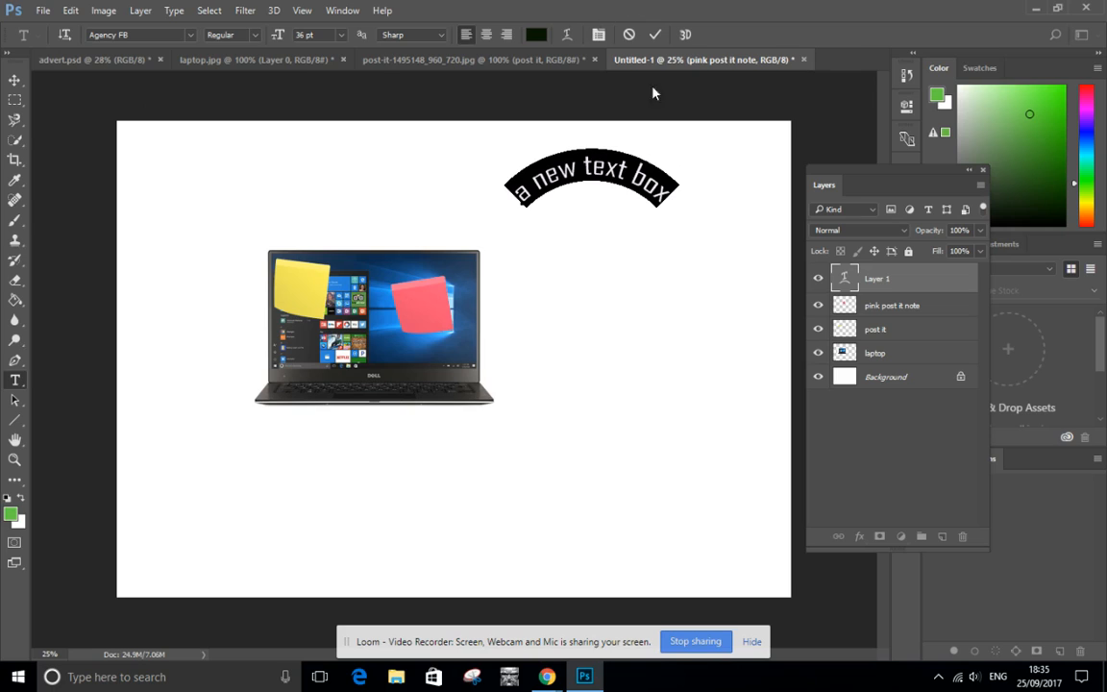
click(652, 35)
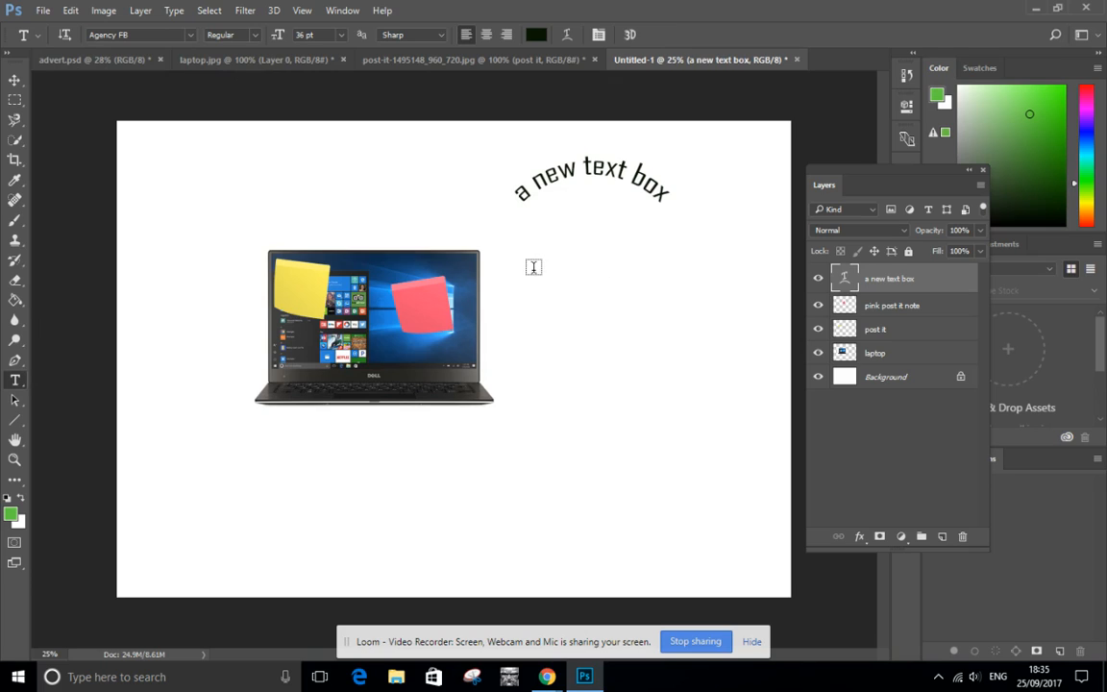
Create a paragraph text box to the right of the laptop reading "the amount text fkfkfkf dkd d dkdkdkd ls dkdkdk".
drag(534, 274, 765, 341)
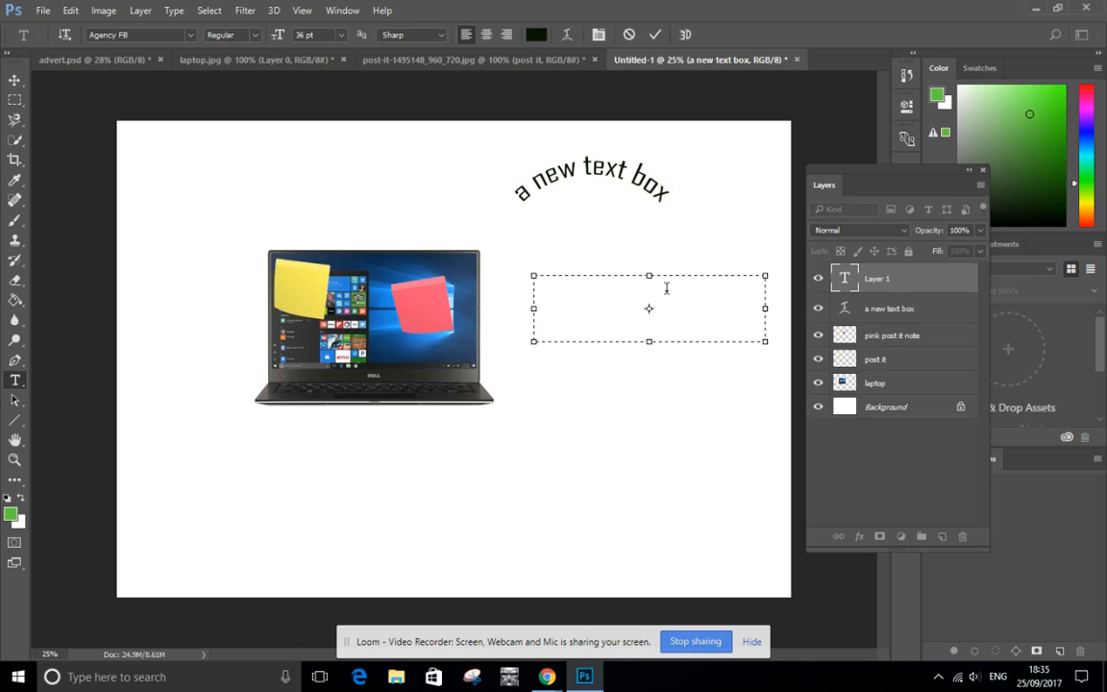
text(the ammo)
key(BackSpace)
key(BackSpace)
text(ou)
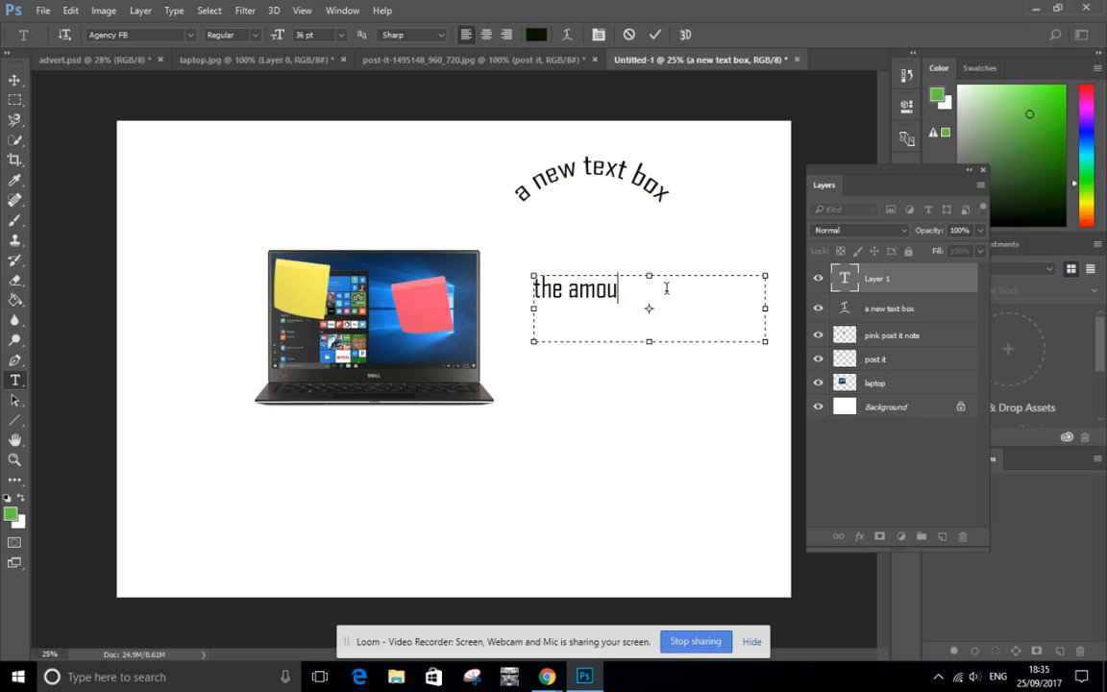
text(nt yer)
key(BackSpace)
key(BackSpace)
key(Left)
text(text fkfkfk)
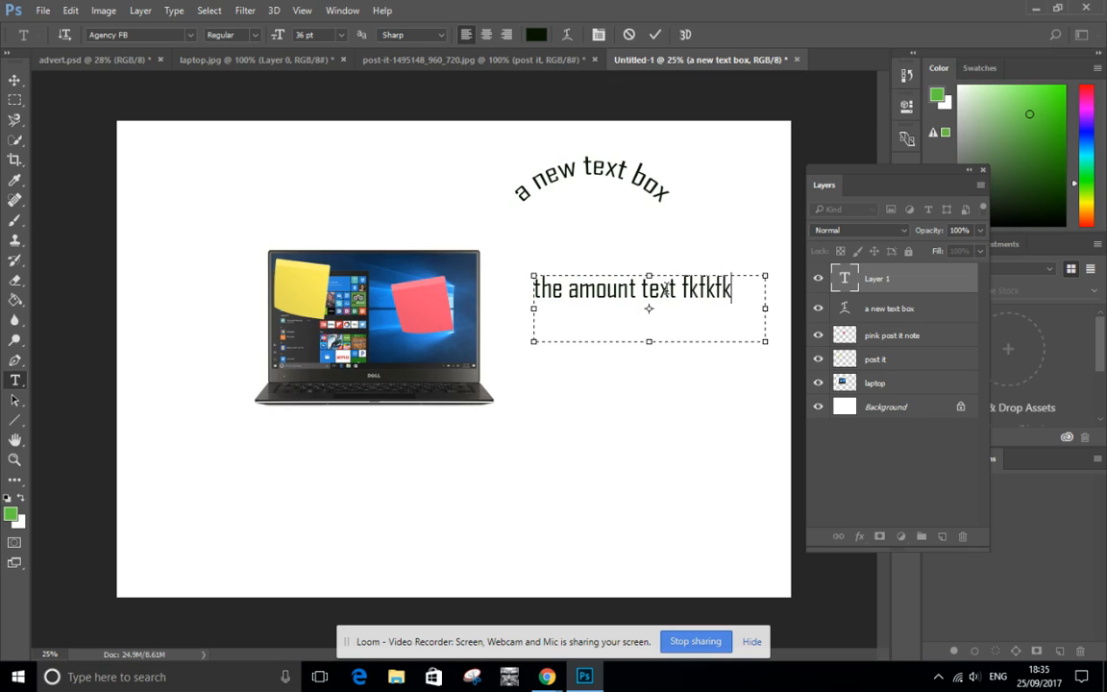
text(f dkd d dkdkdkd ls)
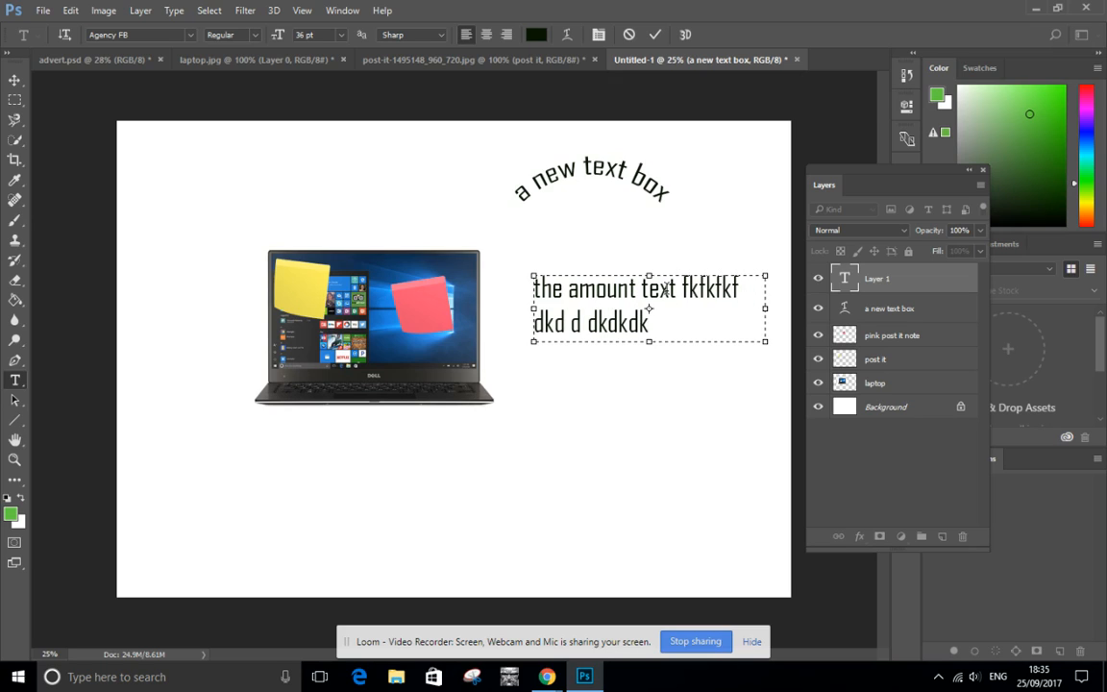
key(BackSpace)
text(dkdkdk)
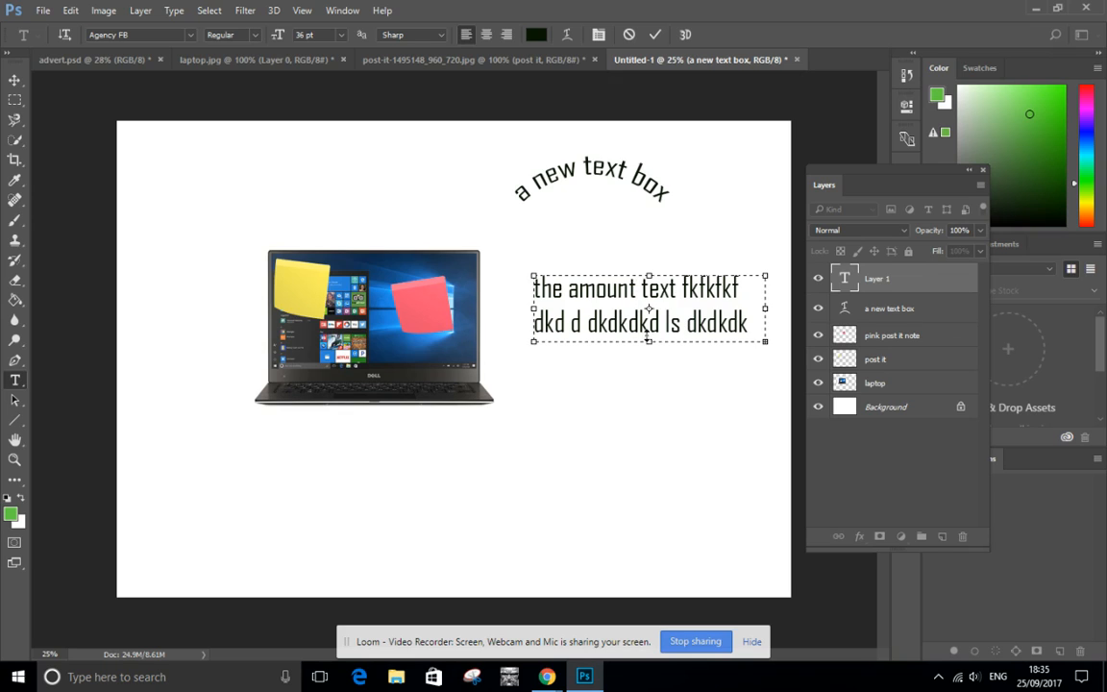
Extend the paragraph text box downward, add the filler "dkdldlkdlsdfeklflskedslkf welkrfslk" and commit the text.
drag(649, 336, 641, 470)
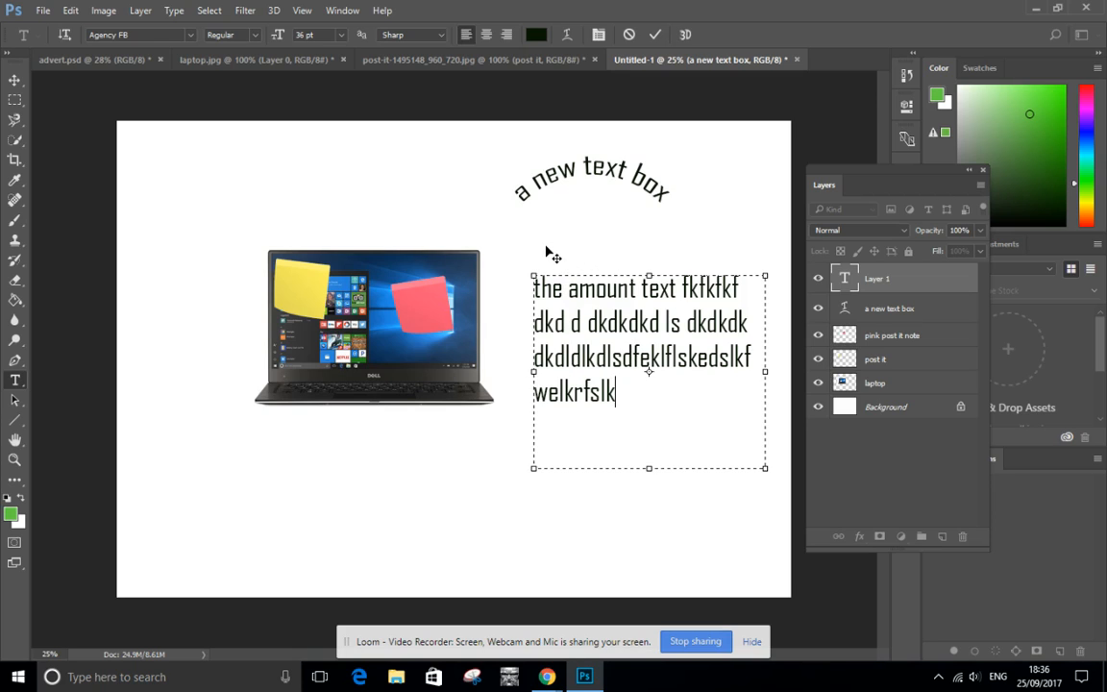
click(655, 34)
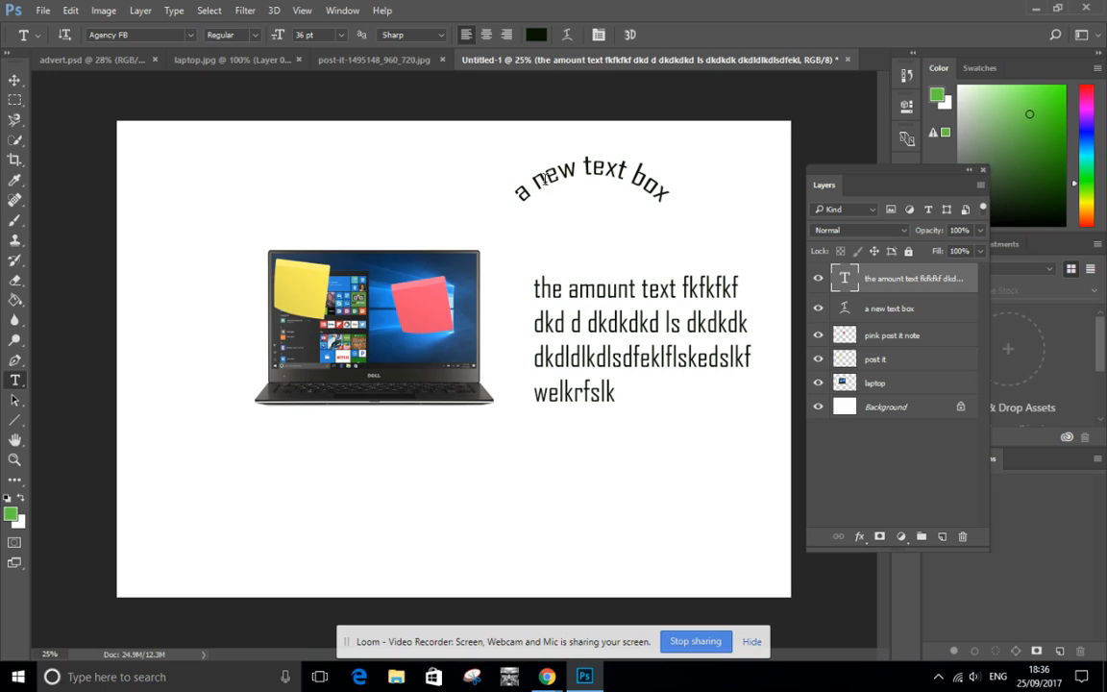
Cancel editing of the paragraph text and delete its layer.
click(566, 323)
drag(567, 323, 671, 381)
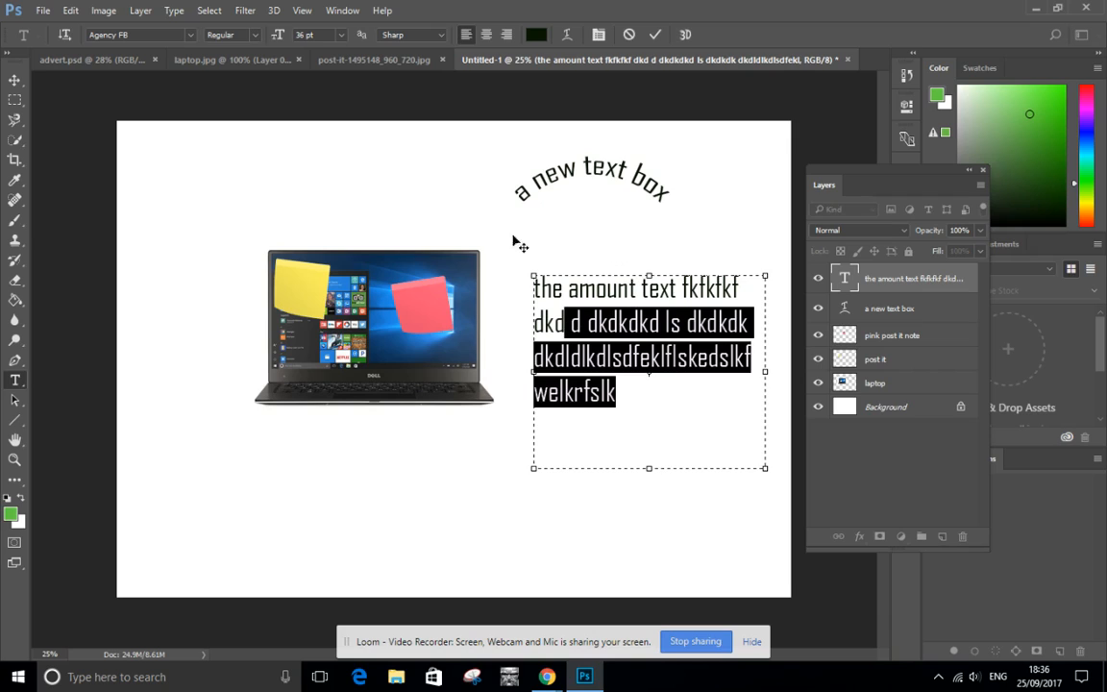
click(629, 36)
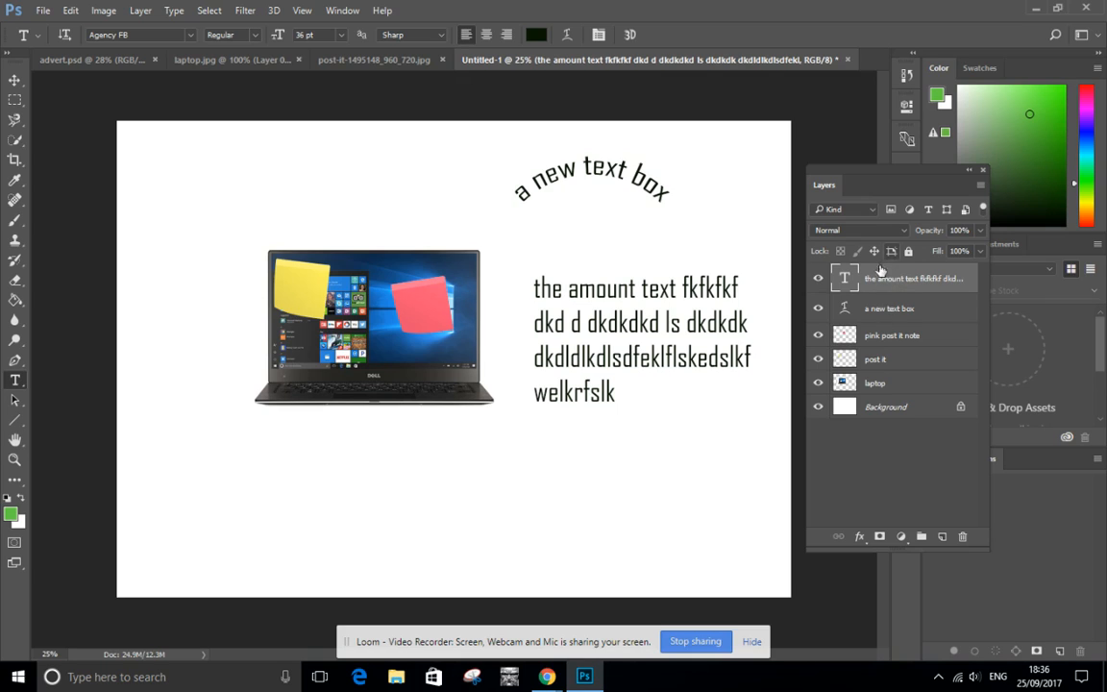
drag(877, 285, 960, 535)
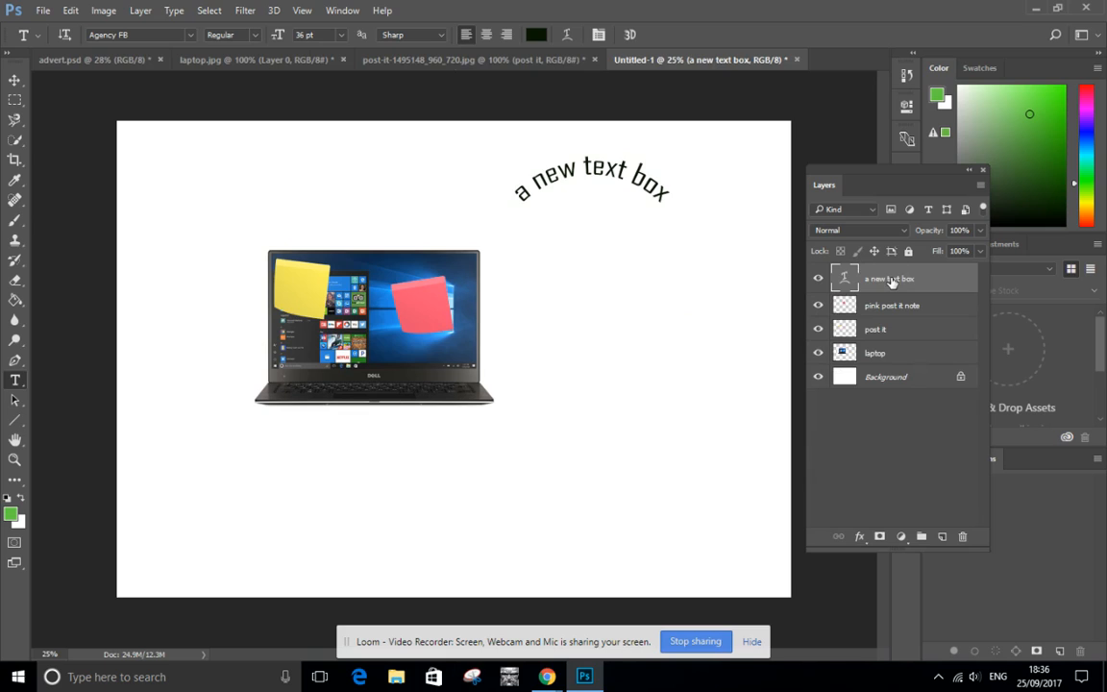
Duplicate the arched text layer and move the copy just below the original arched text.
drag(891, 280, 942, 537)
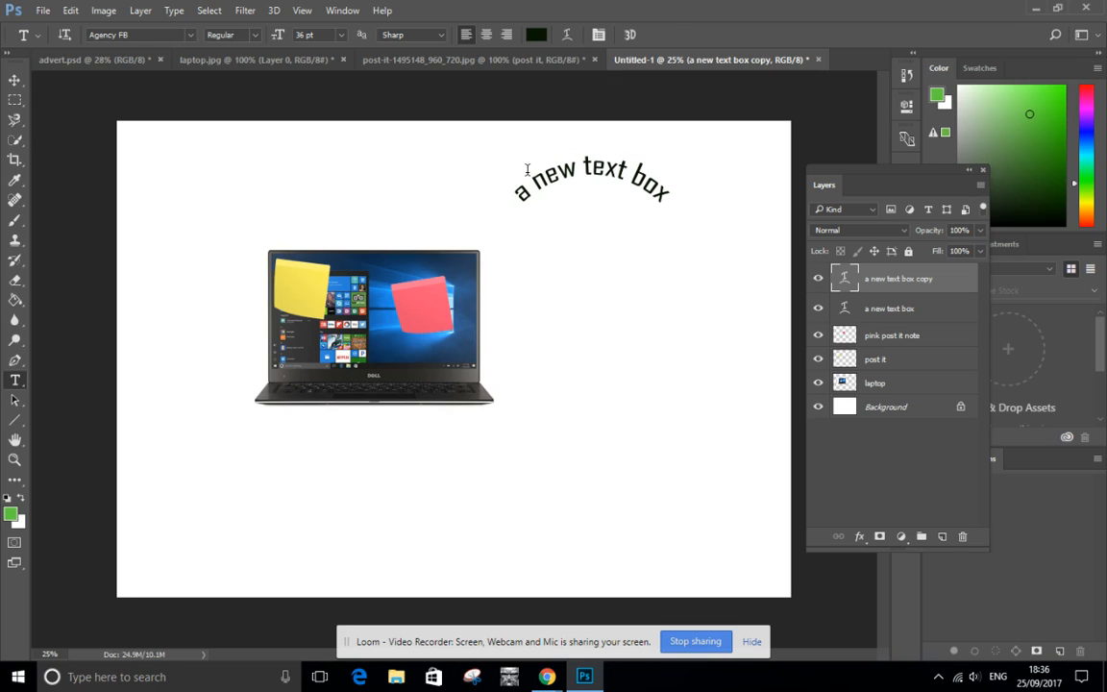
key(v)
drag(527, 176, 570, 250)
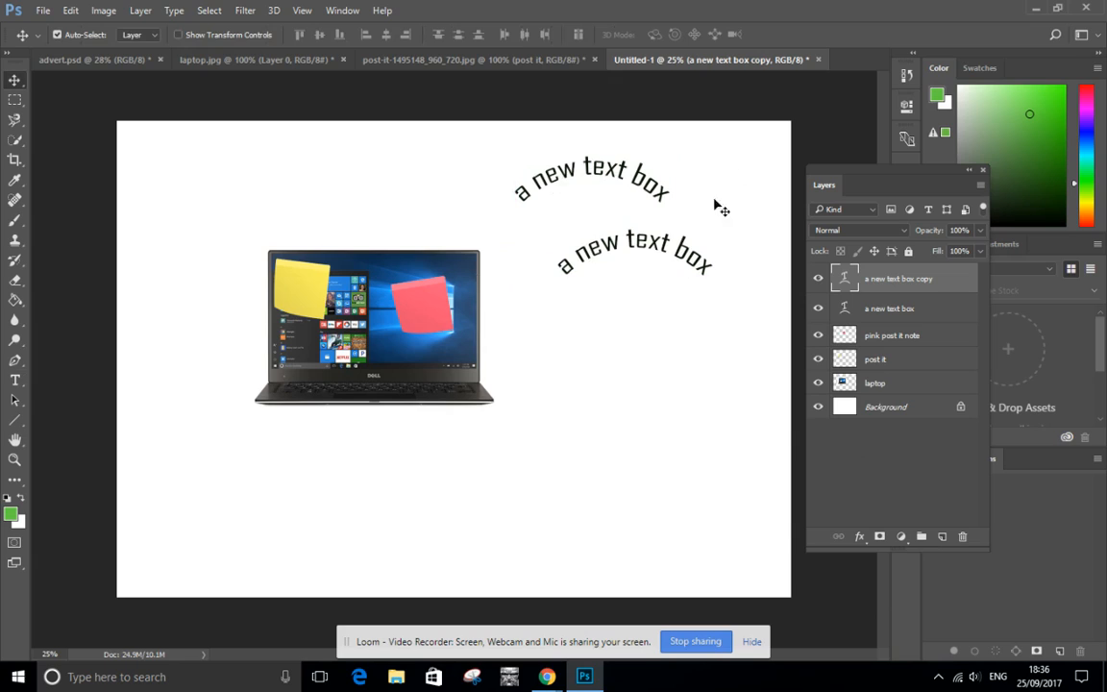
Delete both arched text layers.
drag(918, 290, 962, 536)
drag(893, 279, 962, 536)
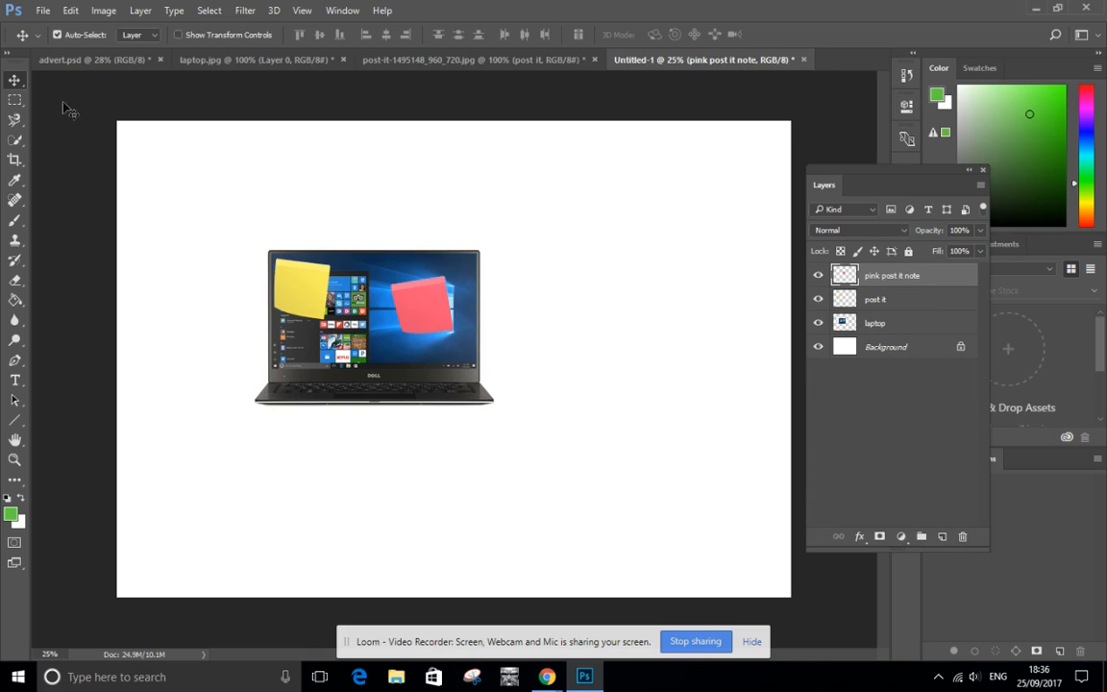
Create a text box above and to the right of the laptop containing "Phone" followed by the contact's first name.
click(14, 382)
drag(512, 188, 682, 279)
text(Ph)
text(one Al)
text(ez)
key(BackSpace)
text(x)
Set the reminder text's font to Bradley Hand ITC and place the name on an indented second line.
drag(633, 195, 371, 112)
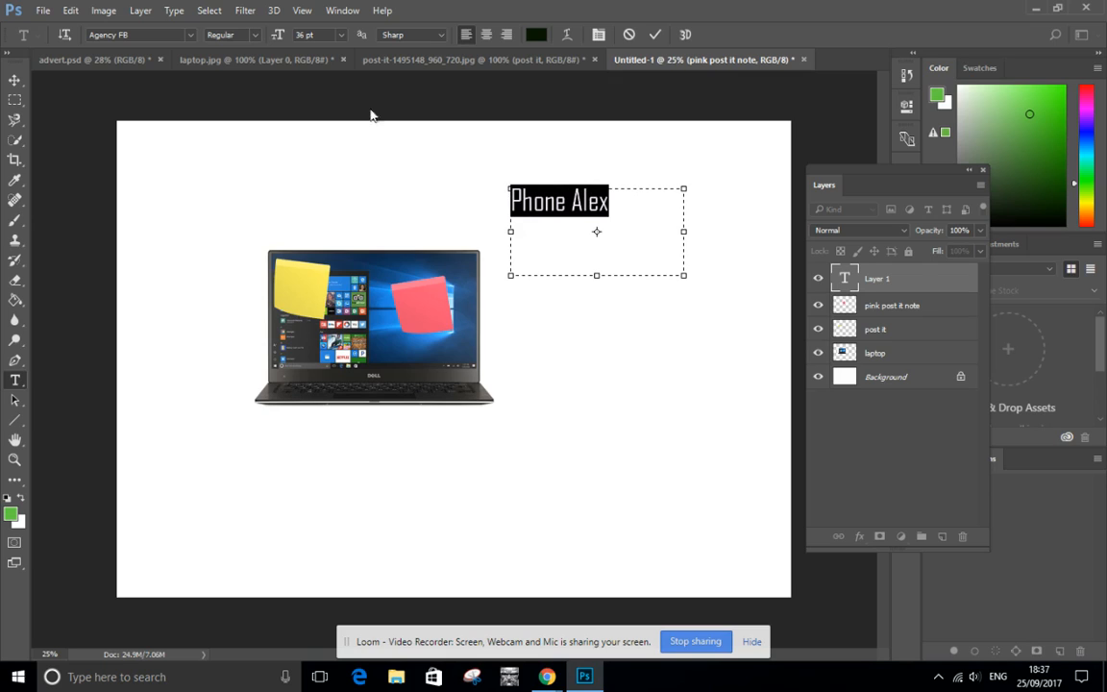
click(189, 36)
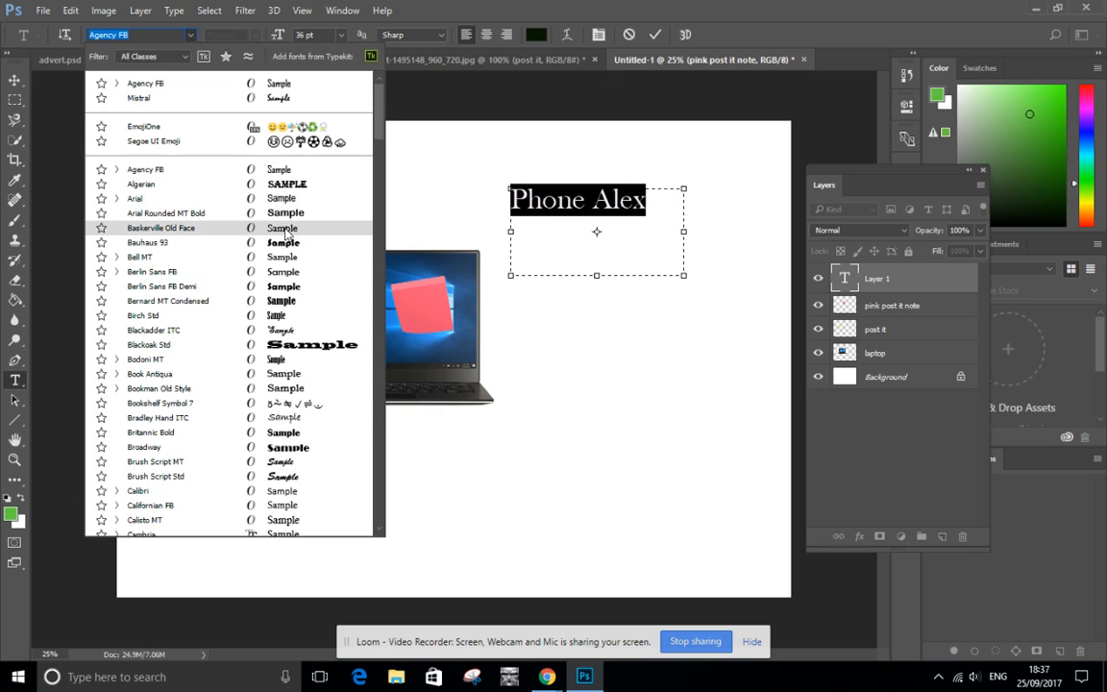
click(282, 420)
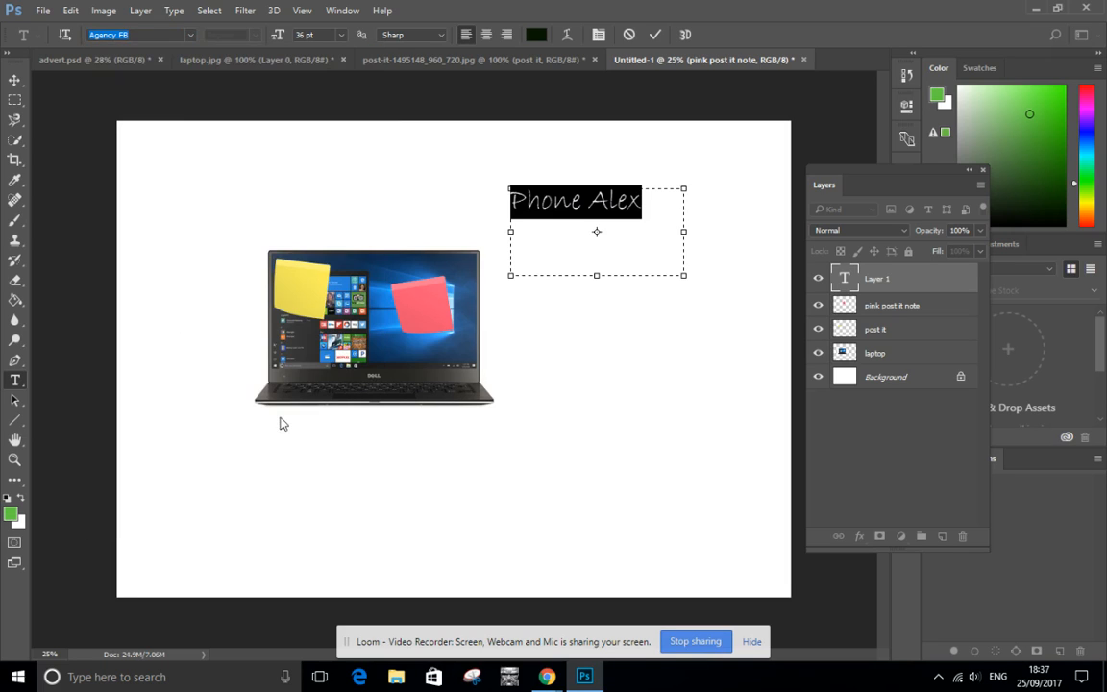
click(588, 200)
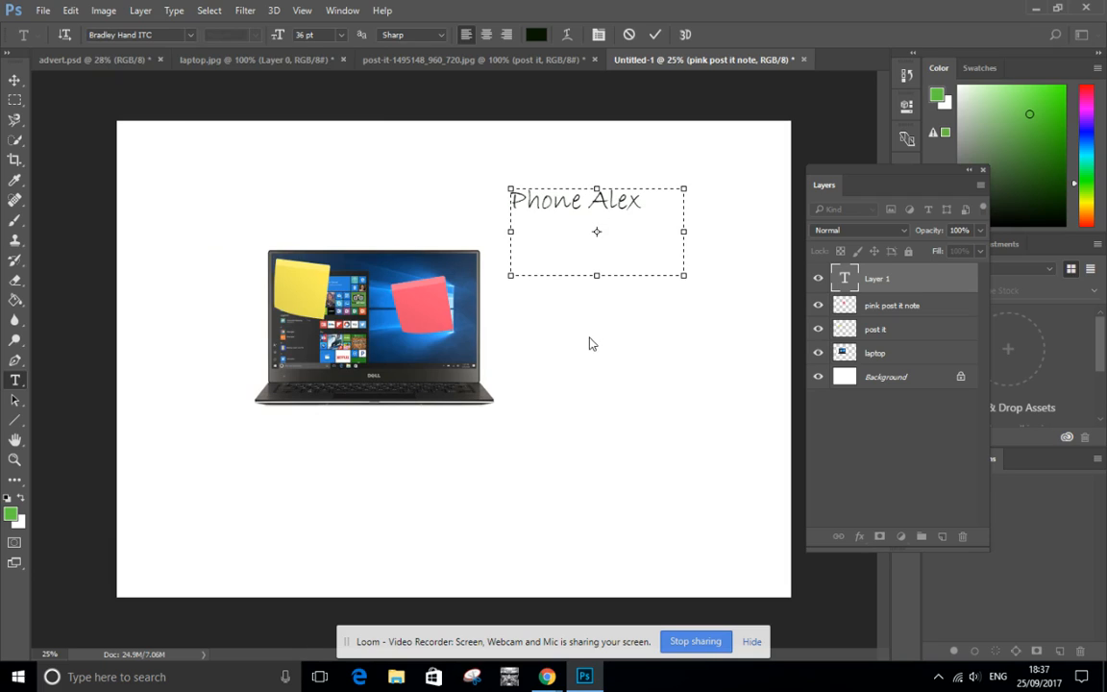
key(Return)
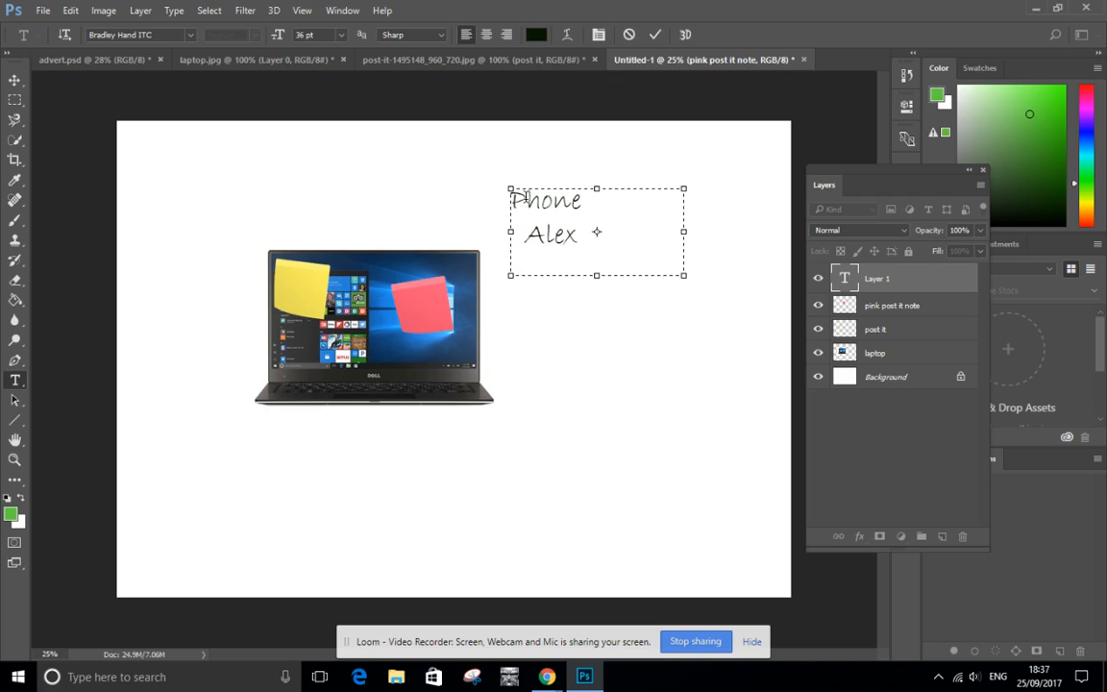
Set the whole reminder text to 24 pt and move it onto the pink post-it note.
click(597, 39)
drag(835, 168, 709, 369)
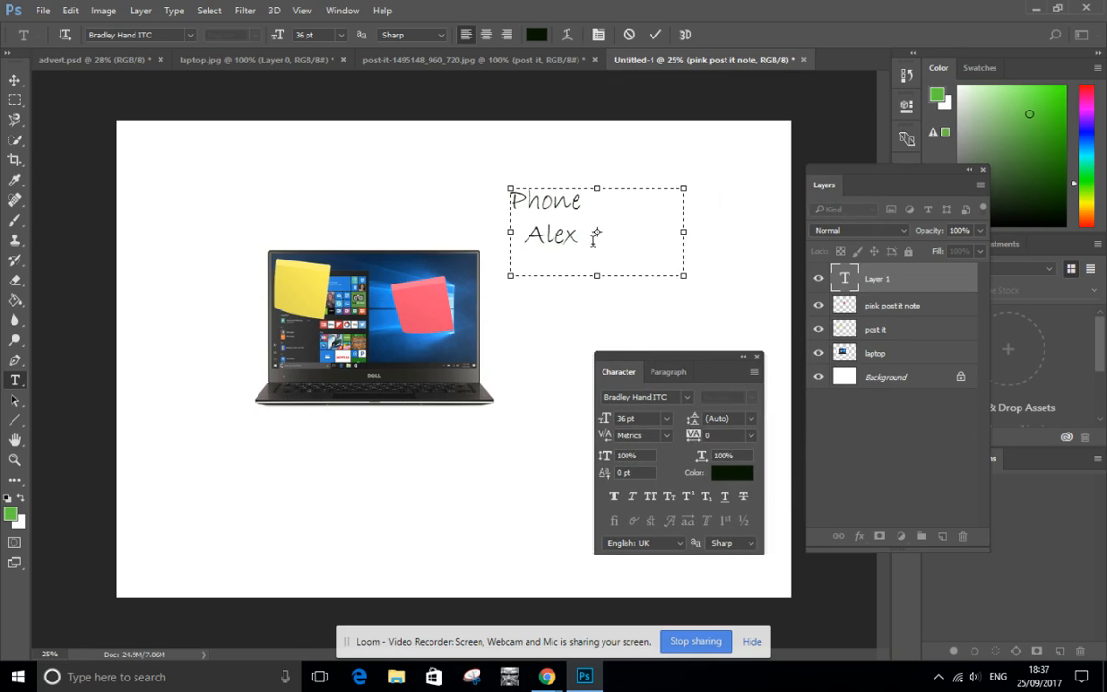
drag(576, 235, 494, 192)
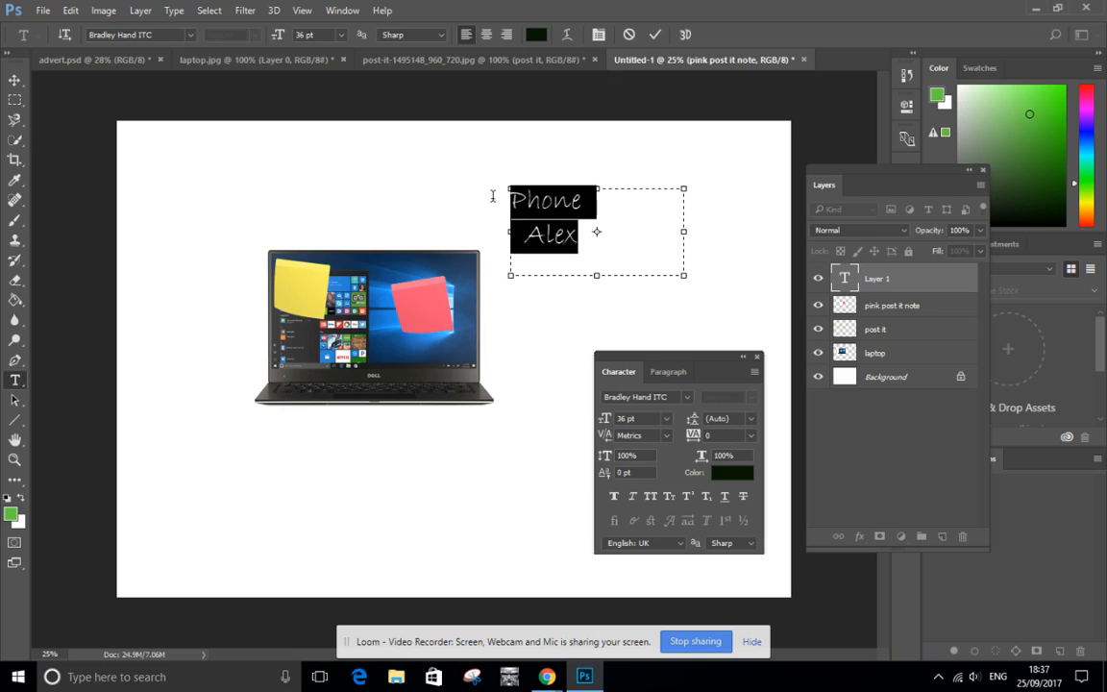
click(666, 423)
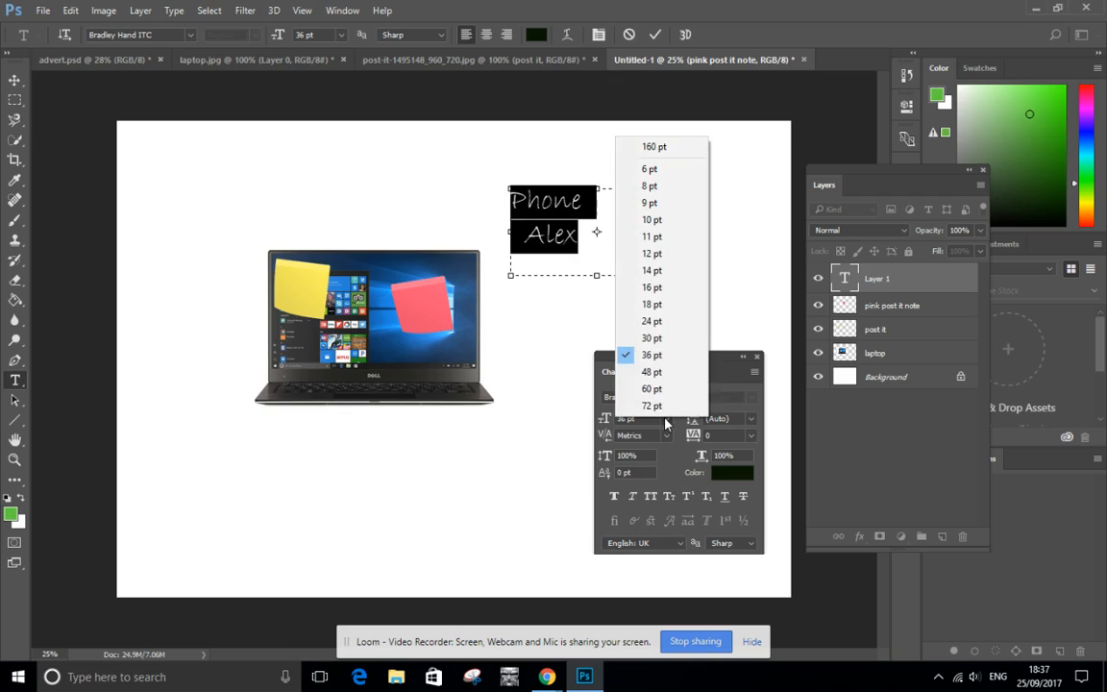
click(653, 323)
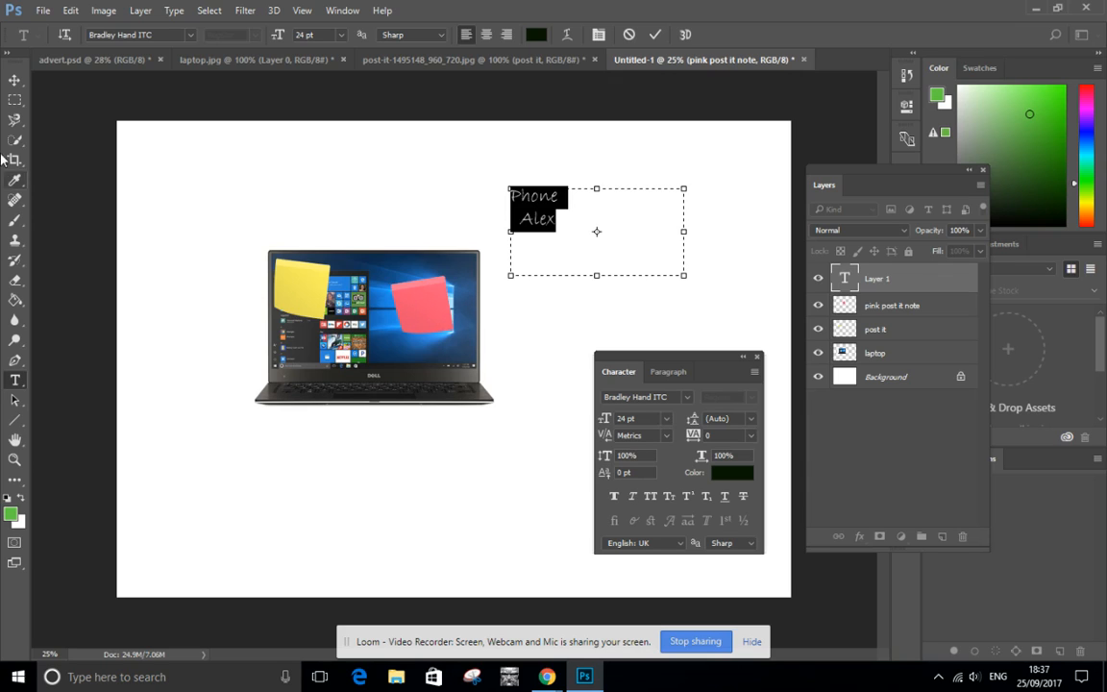
click(17, 82)
drag(515, 200, 412, 307)
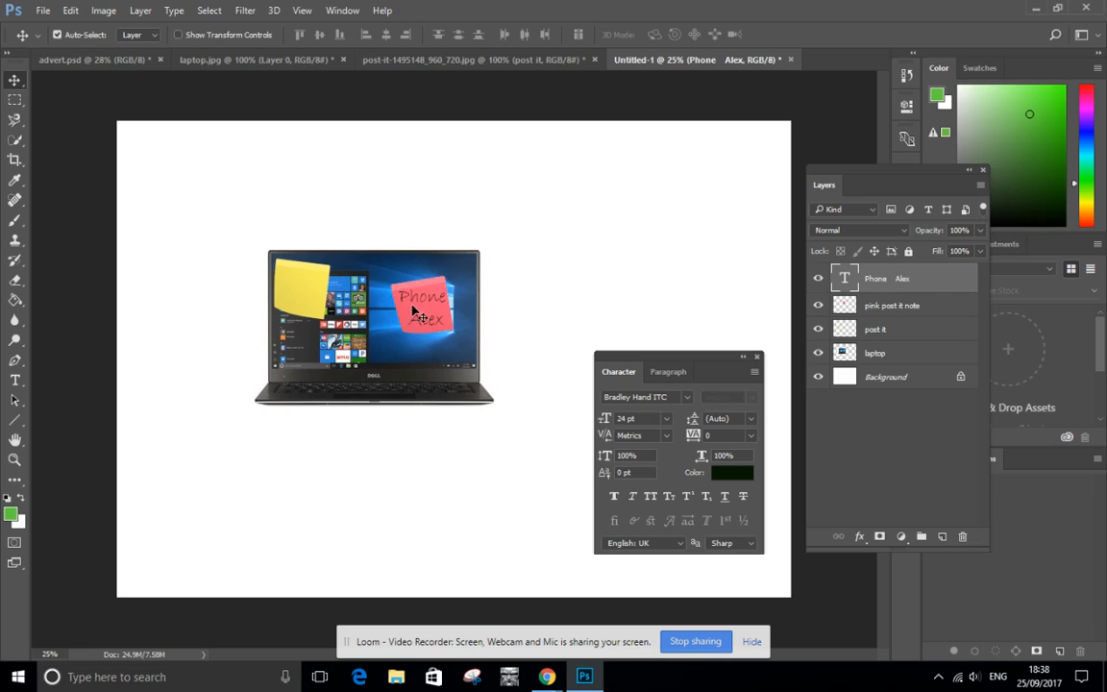